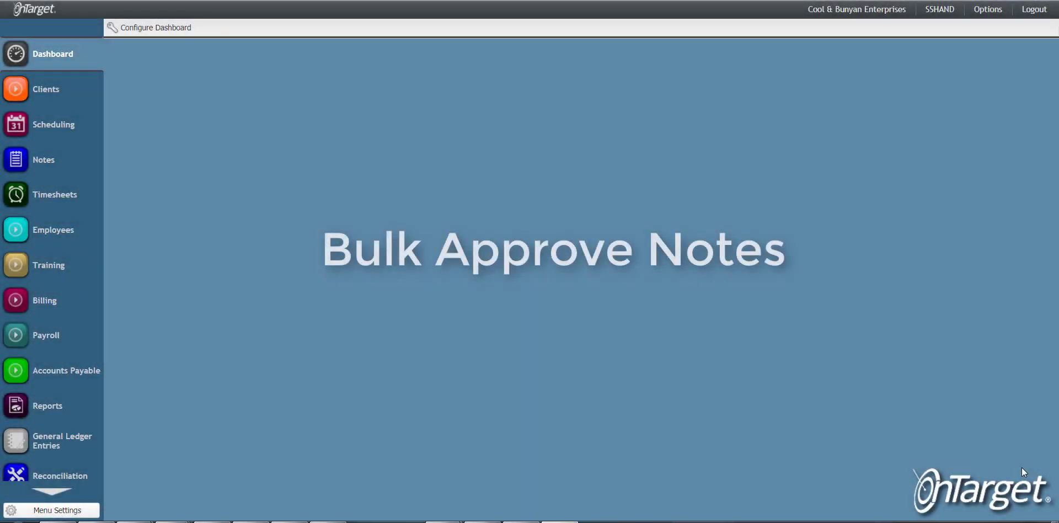
Open the clinical notes search and filter Caregiver Signature to All Signed Notes
left_click(59, 164)
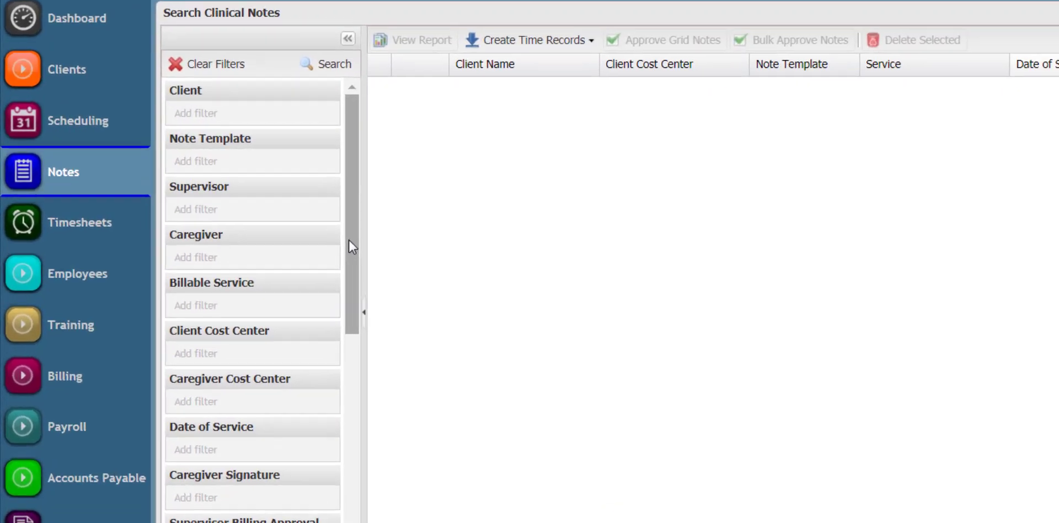
scroll(357, 247, "down", 6)
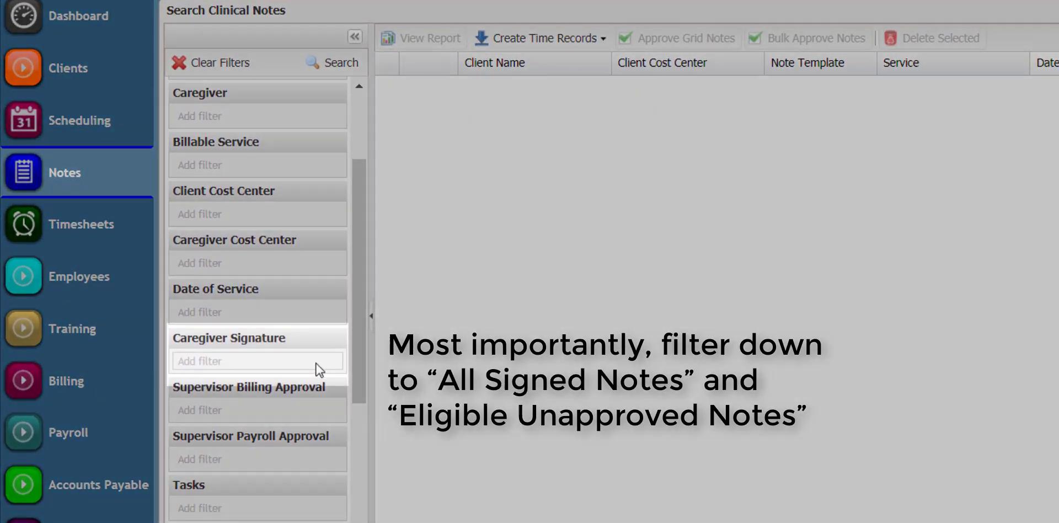
left_click(312, 362)
left_click(311, 362)
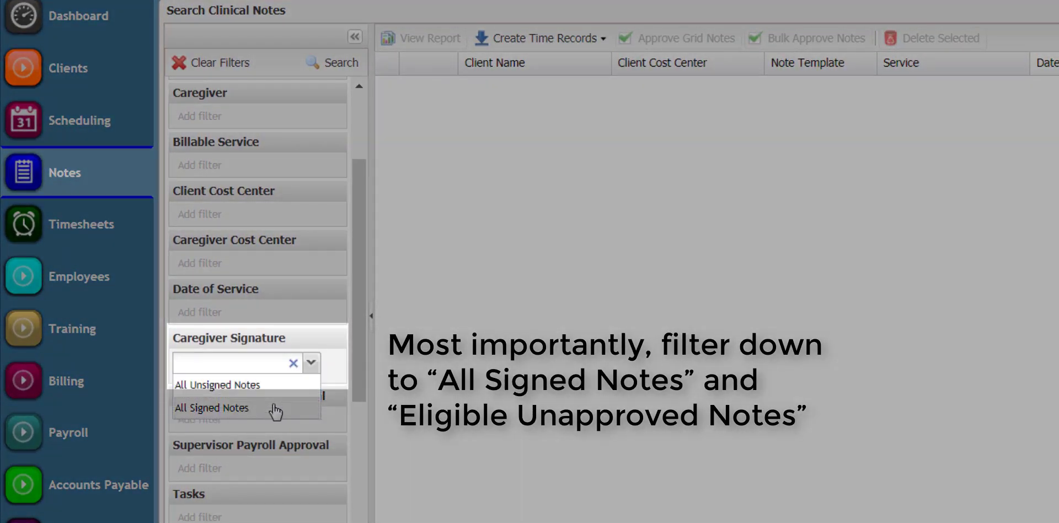
left_click(274, 408)
Filter Supervisor Billing Approval to Eligible Unapproved Notes and run the notes search
left_click(305, 422)
left_click(311, 423)
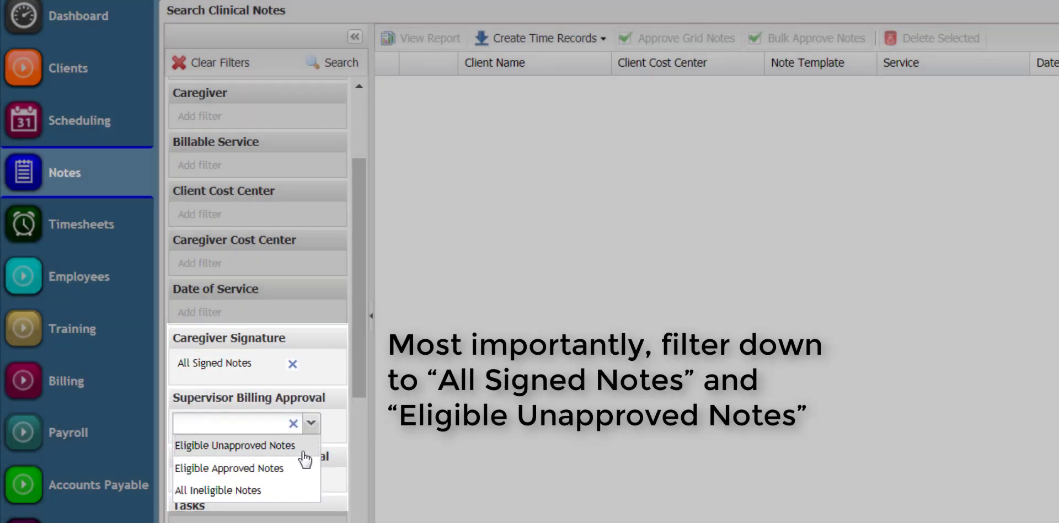
left_click(302, 449)
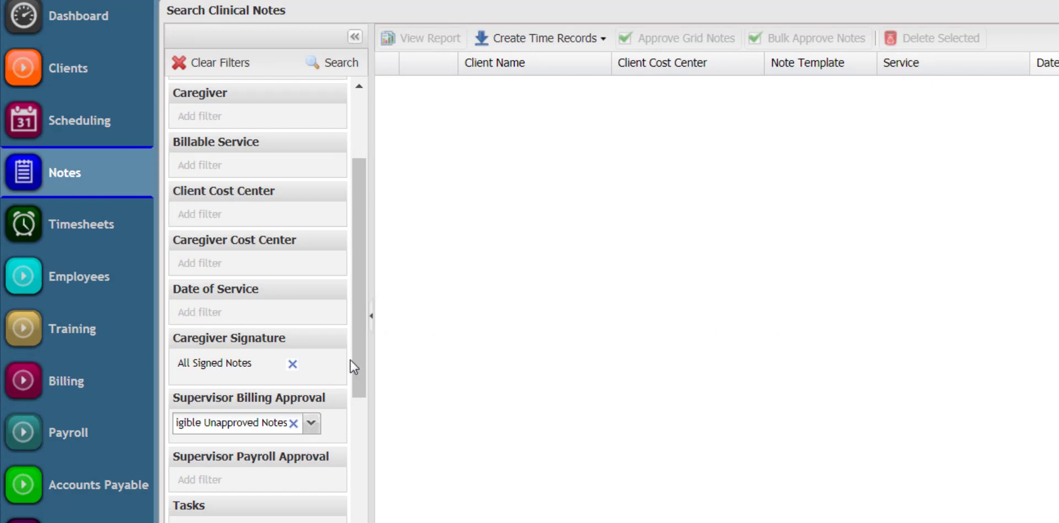
left_click_drag(358, 358, 358, 276)
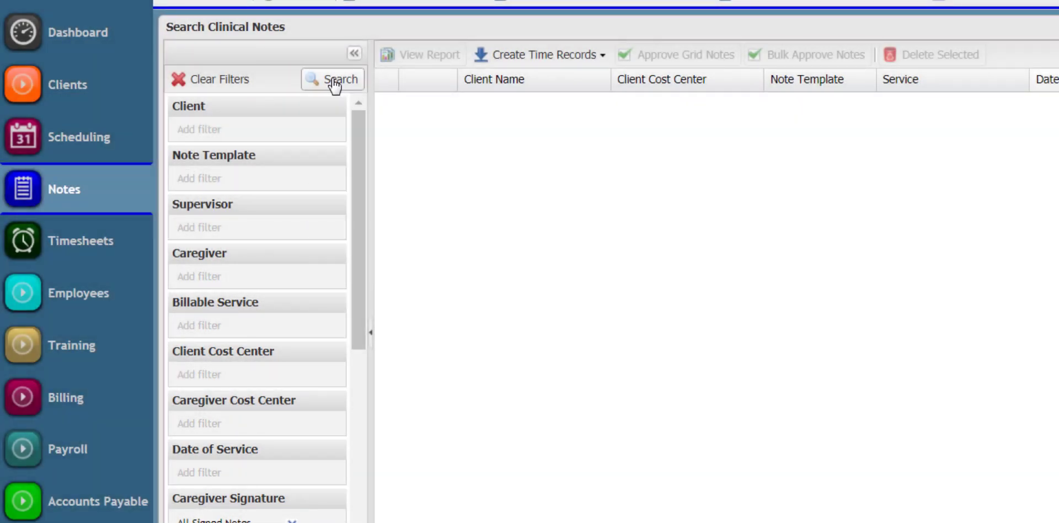
left_click(334, 83)
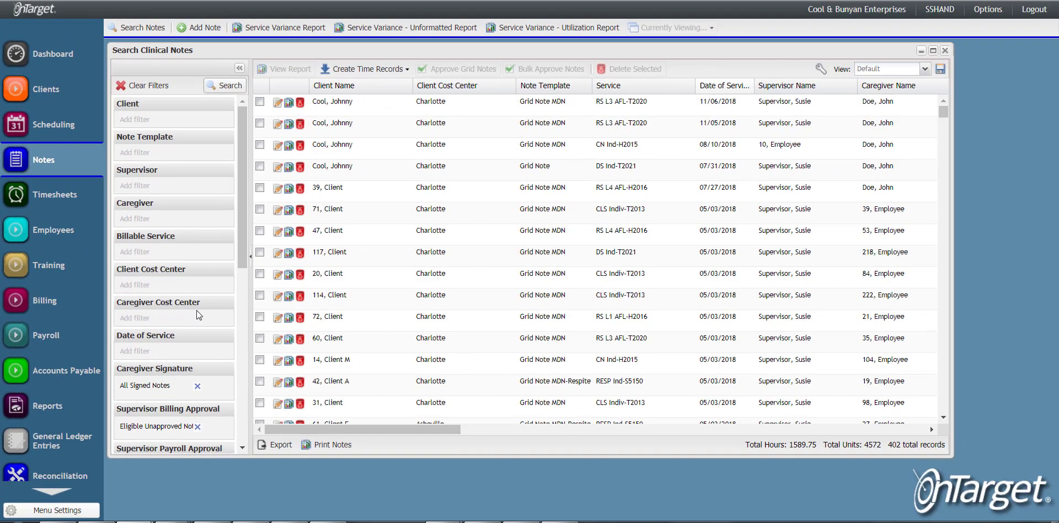
Limit the Date of Service to start at 06/01/2018 and run the notes search again
left_click(269, 456)
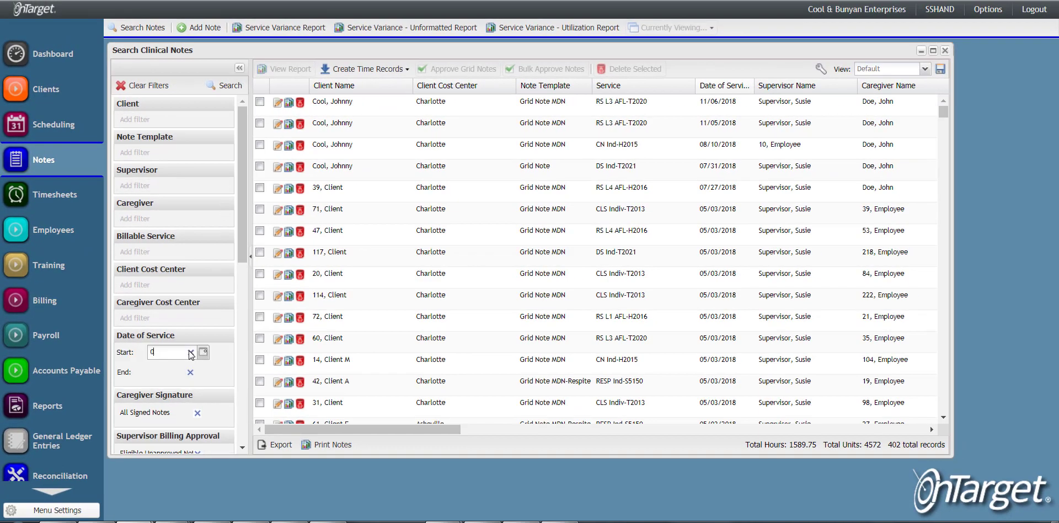
type("06/01")
left_click(224, 86)
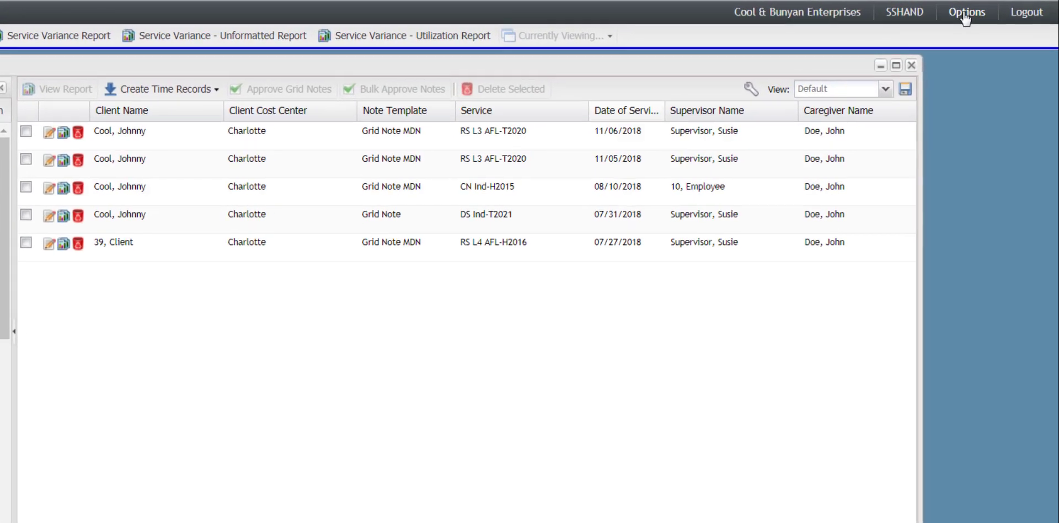
Check where Notes Super-user mode is offered, and sort the found notes by client name
left_click(965, 17)
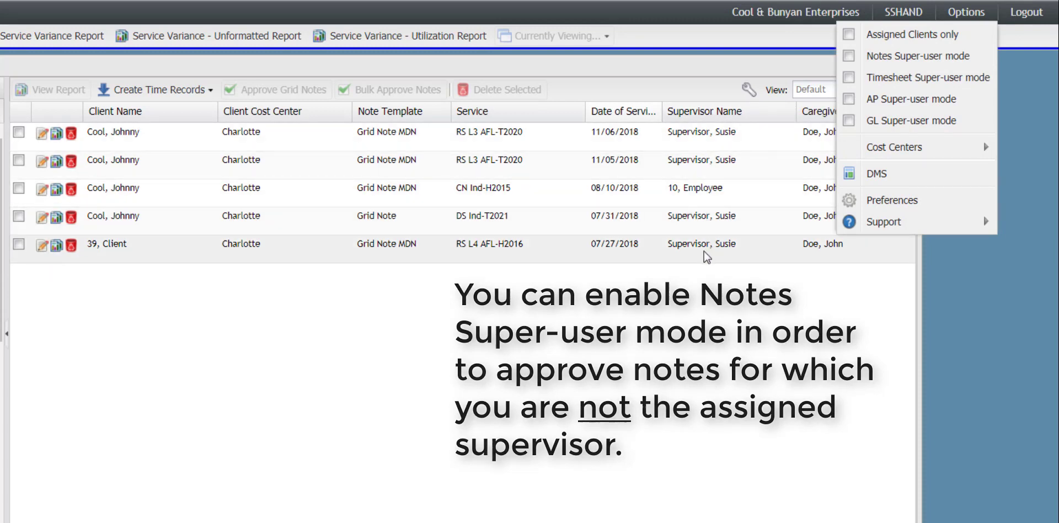
left_click(117, 121)
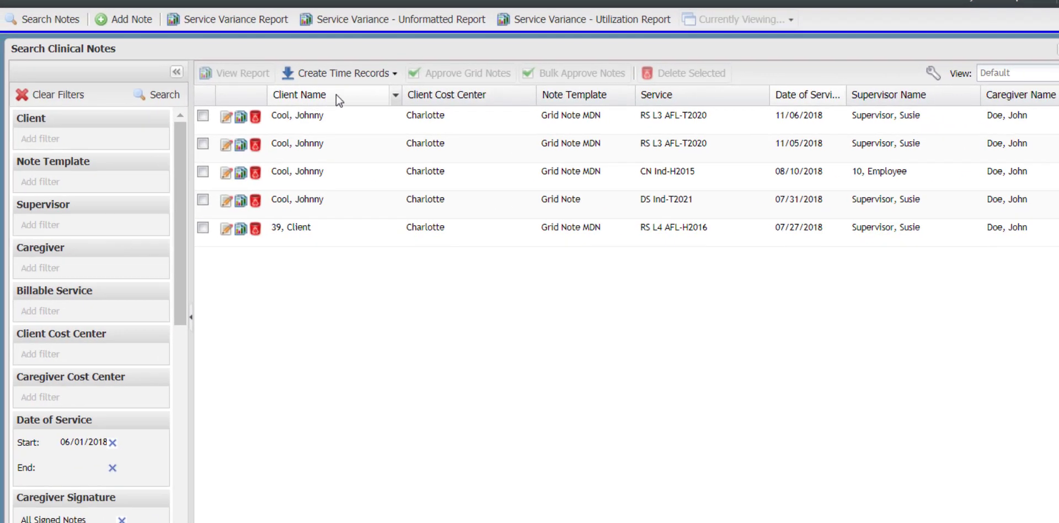
left_click(336, 95)
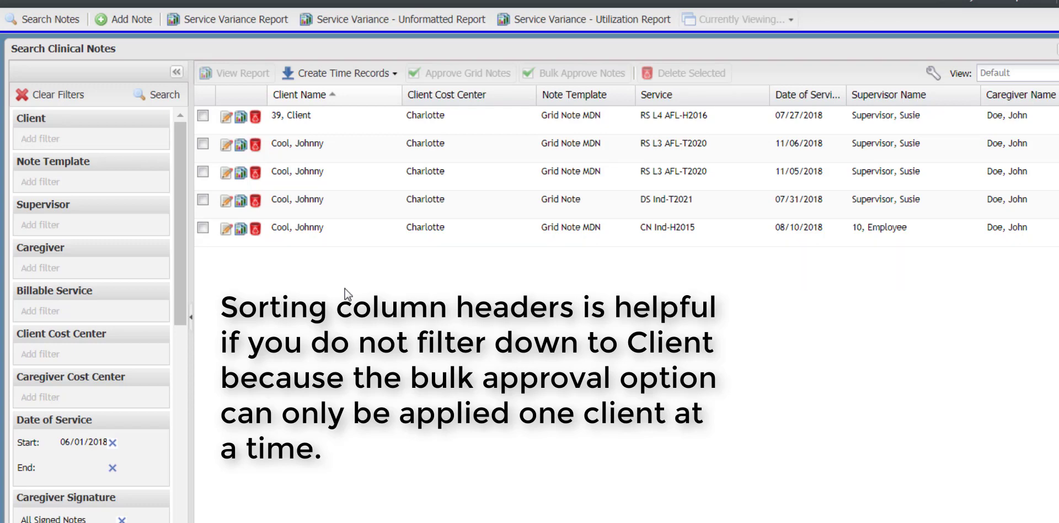
Try to bulk approve all five listed notes together, reading the reported errors before dismissing them
left_click(203, 116)
left_click(203, 143)
left_click(203, 171)
left_click(203, 200)
left_click(203, 227)
left_click(562, 76)
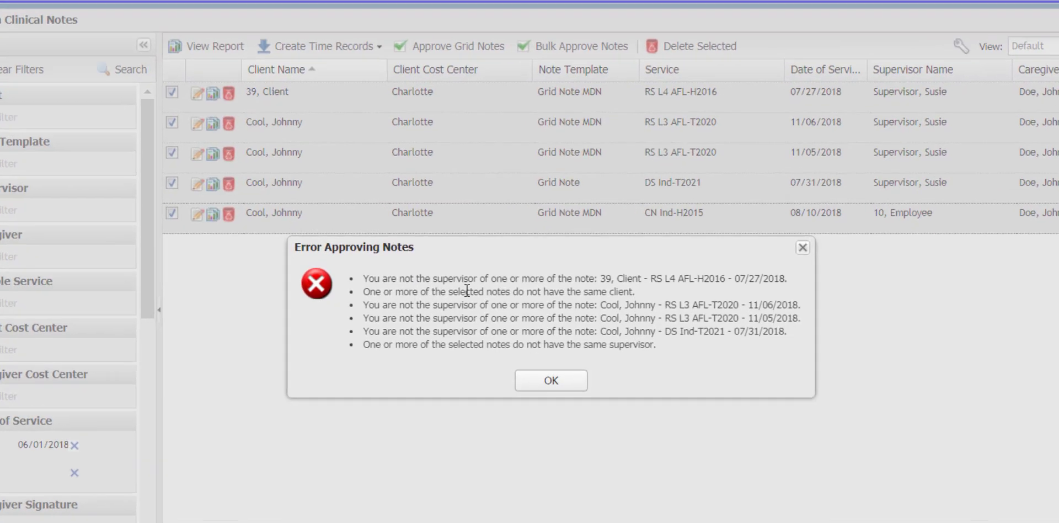
left_click_drag(635, 289, 608, 291)
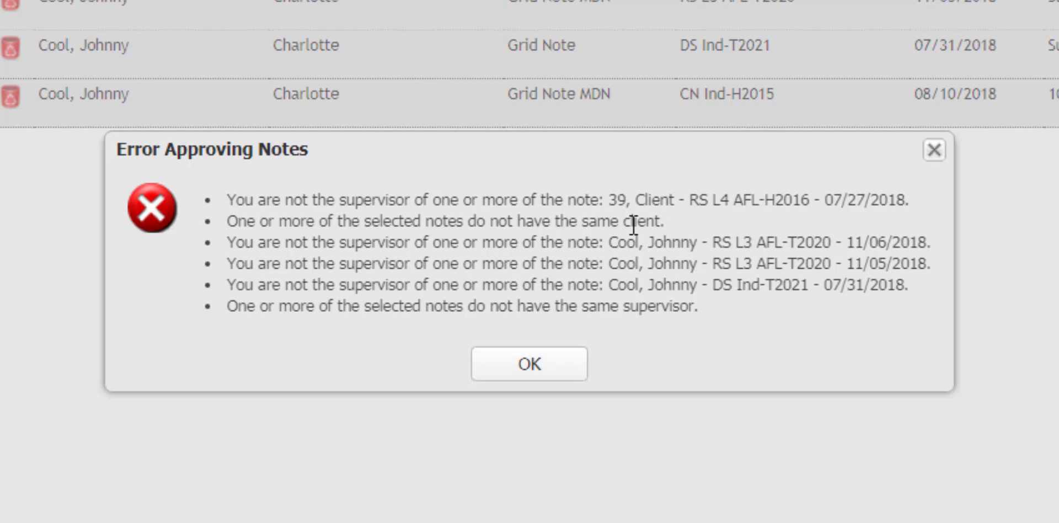
left_click_drag(621, 225, 233, 223)
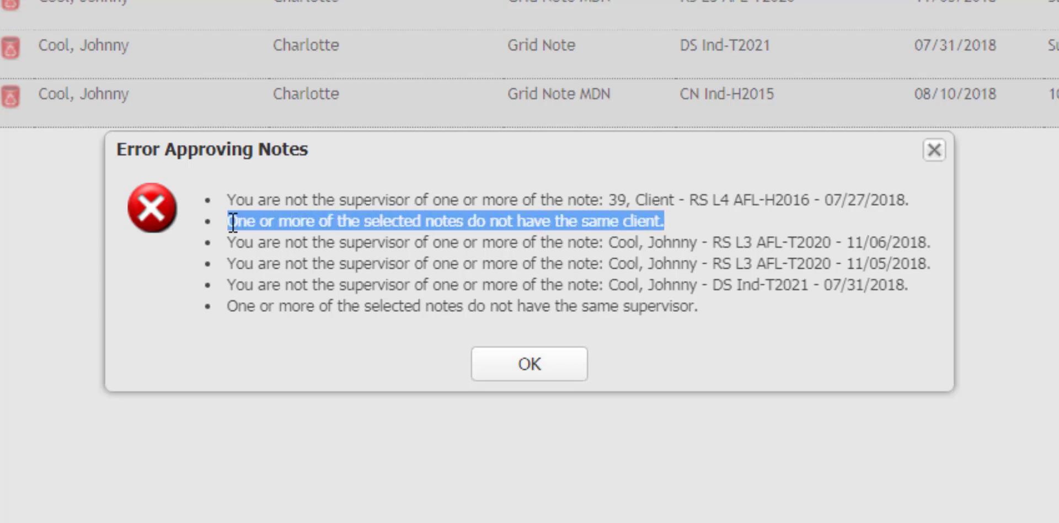
left_click(542, 373)
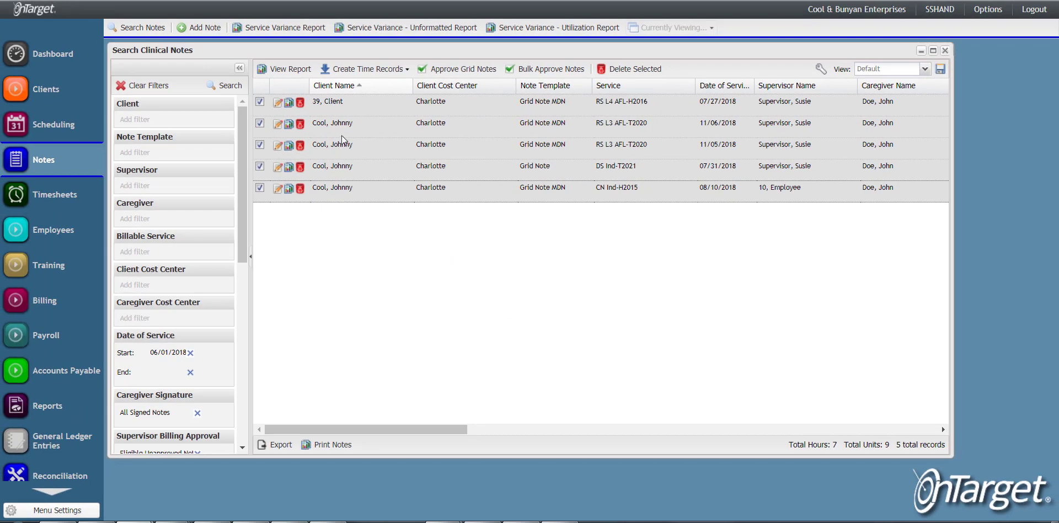
Select only the four notes belonging to the same client, excluding the 07/27/2018 note, and start their bulk approval
left_click(11, 40)
left_click(260, 146)
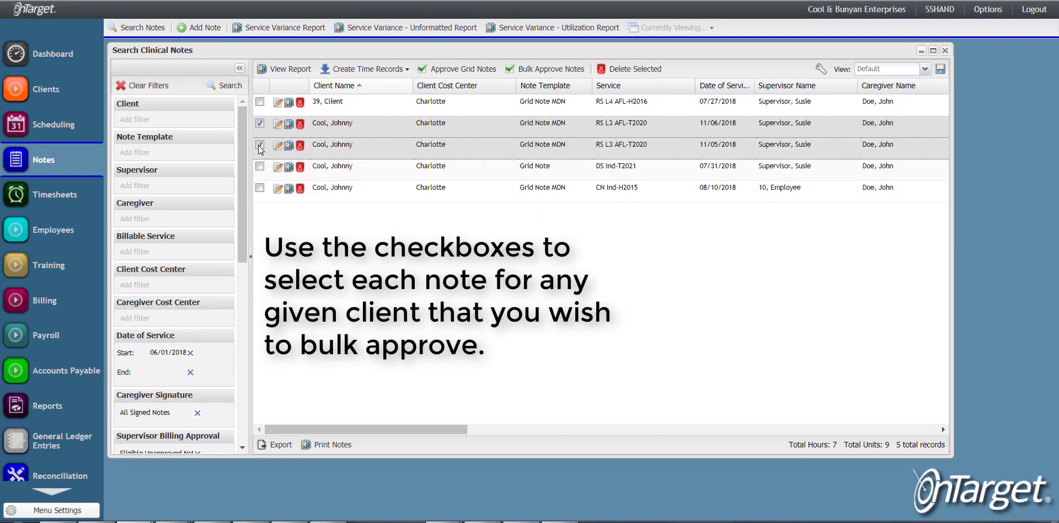
left_click(260, 167)
left_click(260, 187)
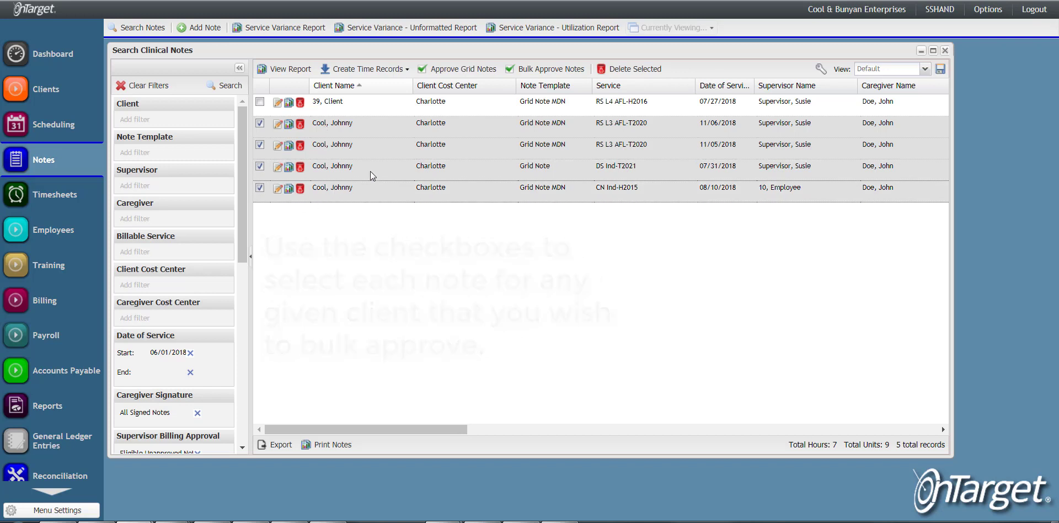
left_click(577, 75)
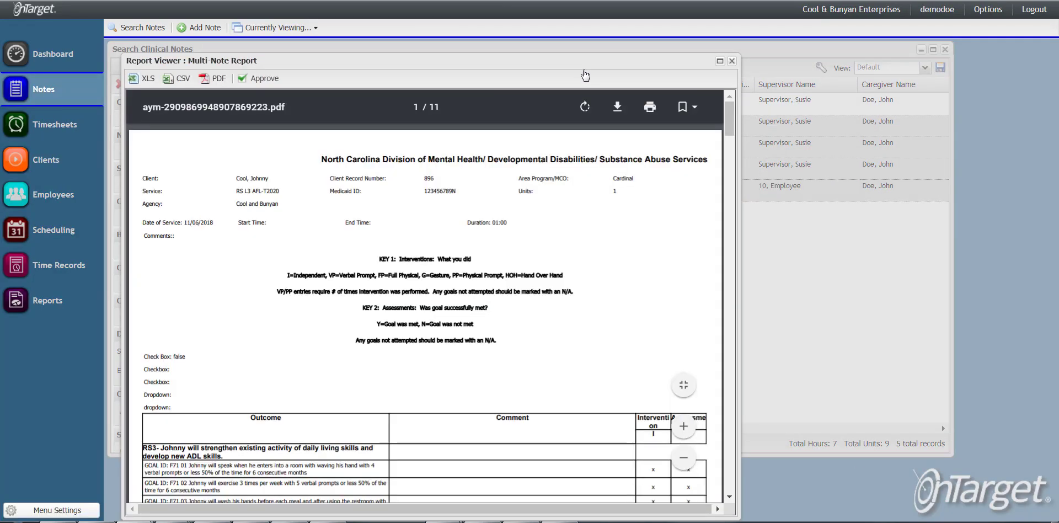
Review the maximized multi-note report and approve it for both Billing and Payroll, signing with the digital signature password
left_click(720, 61)
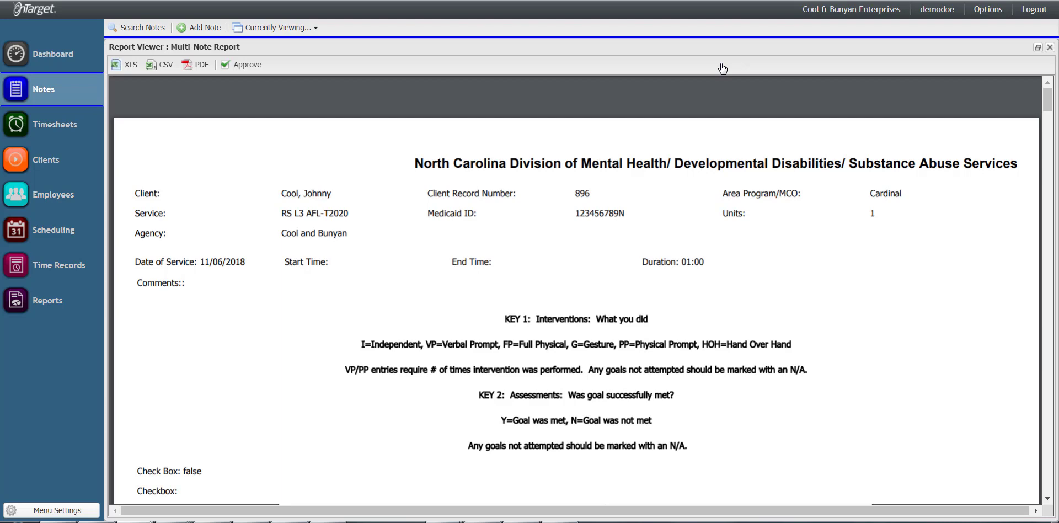
left_click_drag(1046, 102, 1052, 256)
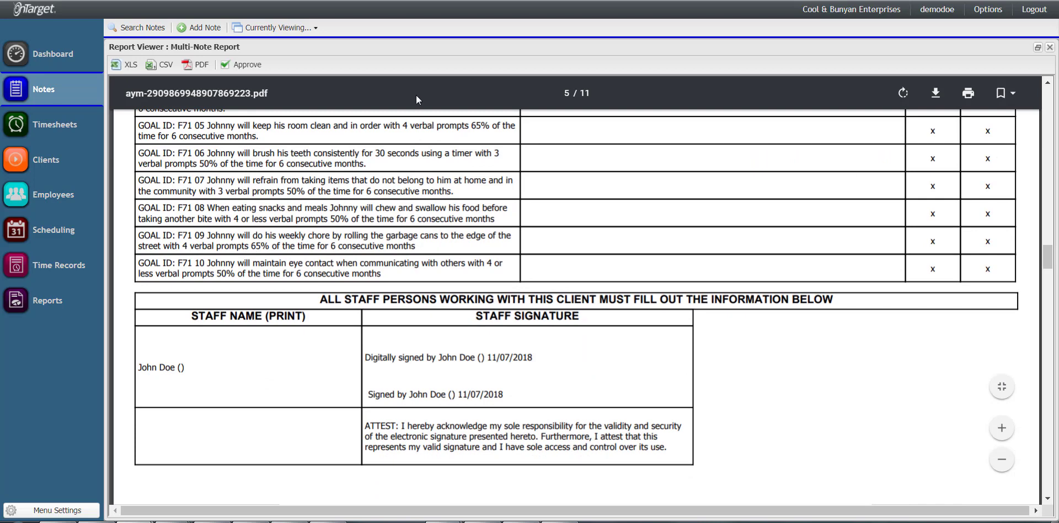
left_click(257, 69)
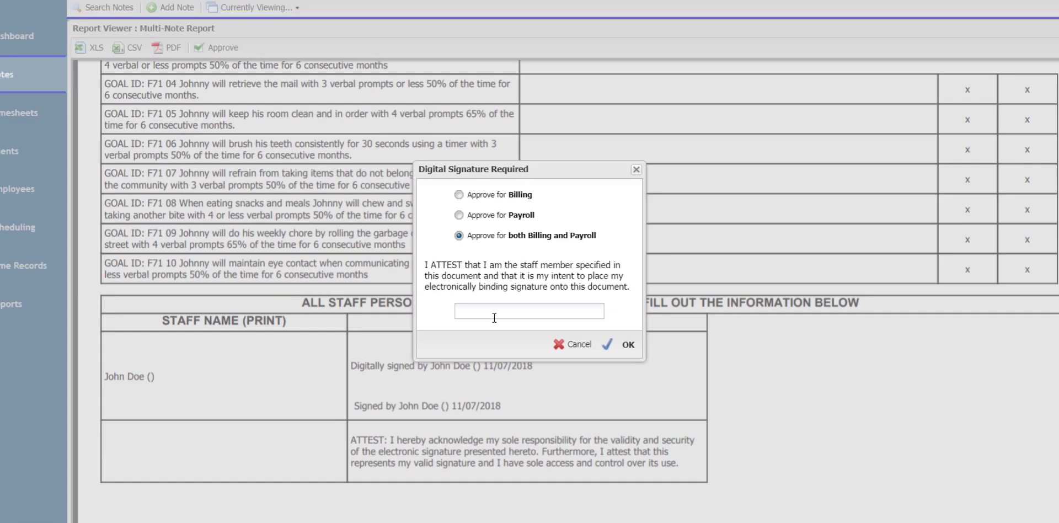
left_click(494, 317)
type("••")
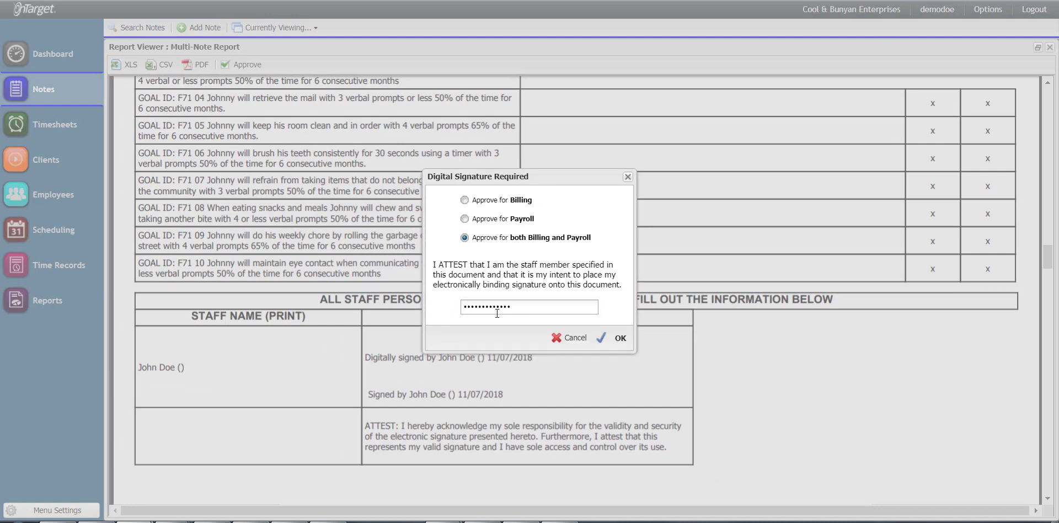
left_click(616, 337)
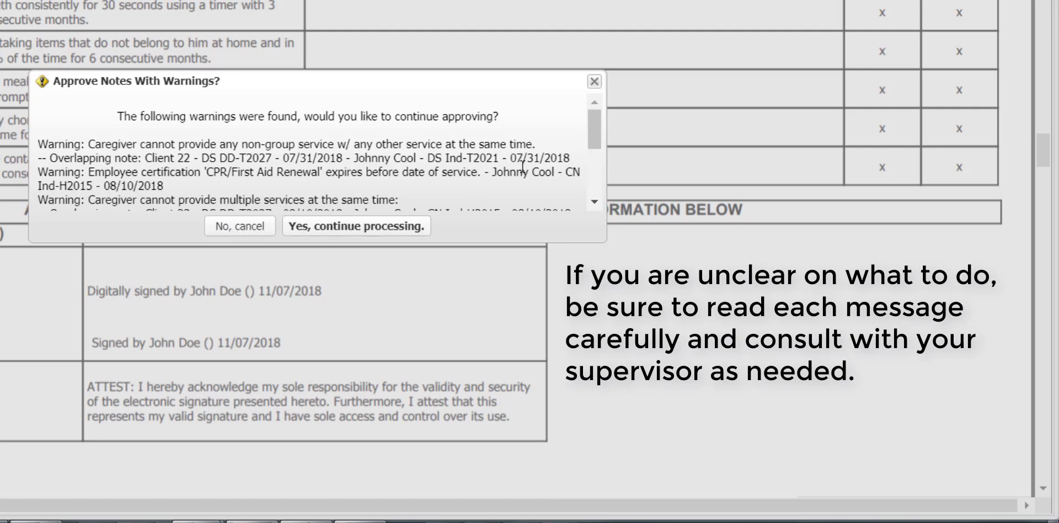
Read through all the approval warnings and continue processing the approval
left_click_drag(599, 131, 600, 140)
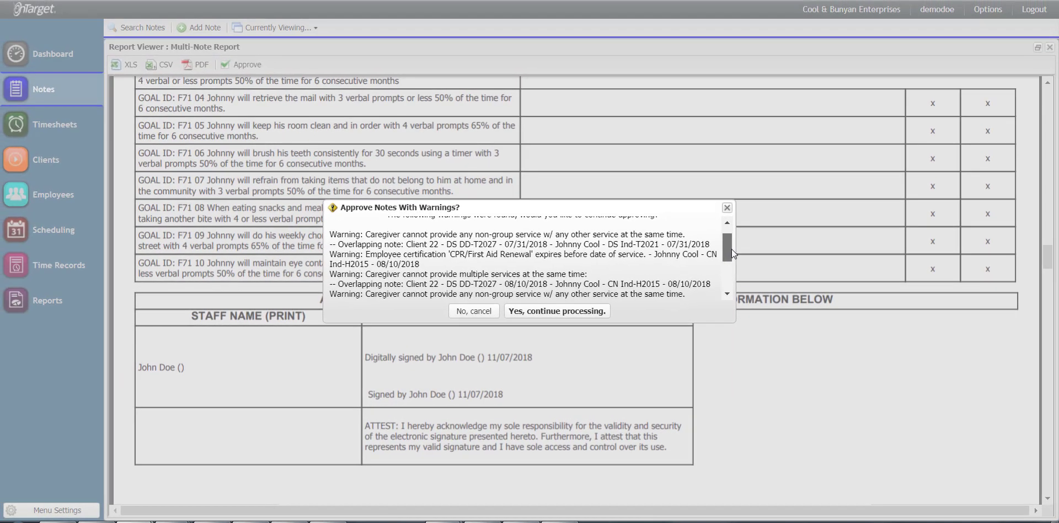
left_click_drag(682, 207, 683, 235)
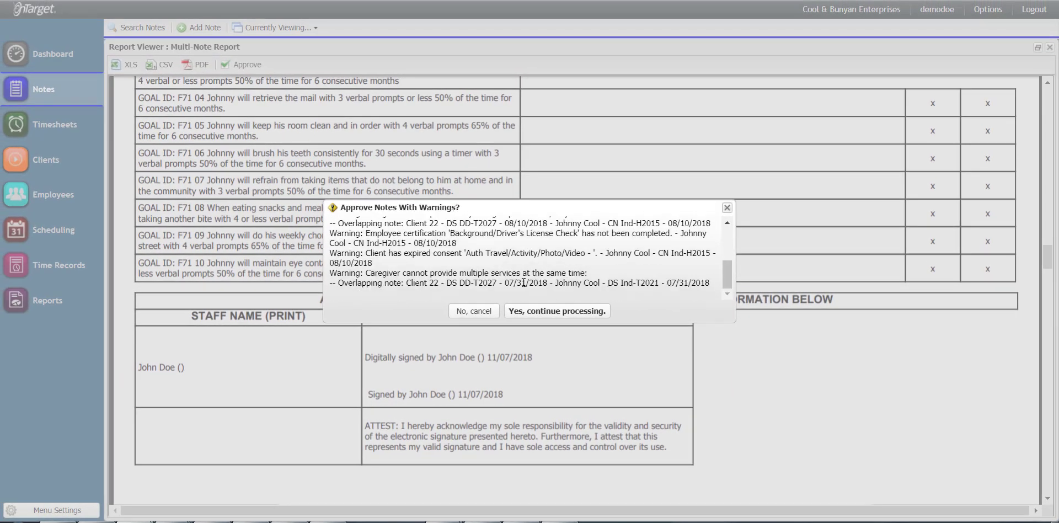
left_click(551, 311)
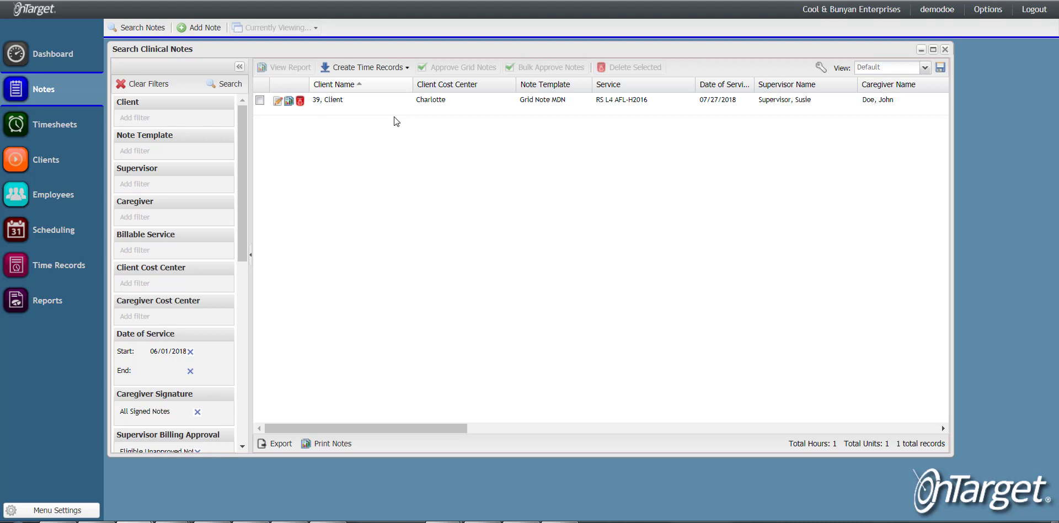
Select the remaining 07/27/2018 note and show the available support contact options
left_click(259, 100)
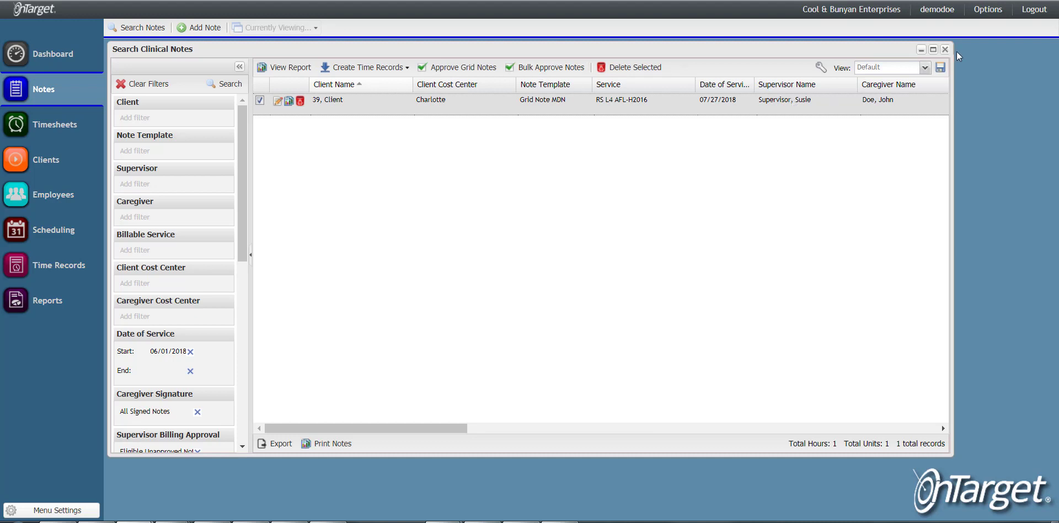
left_click(987, 11)
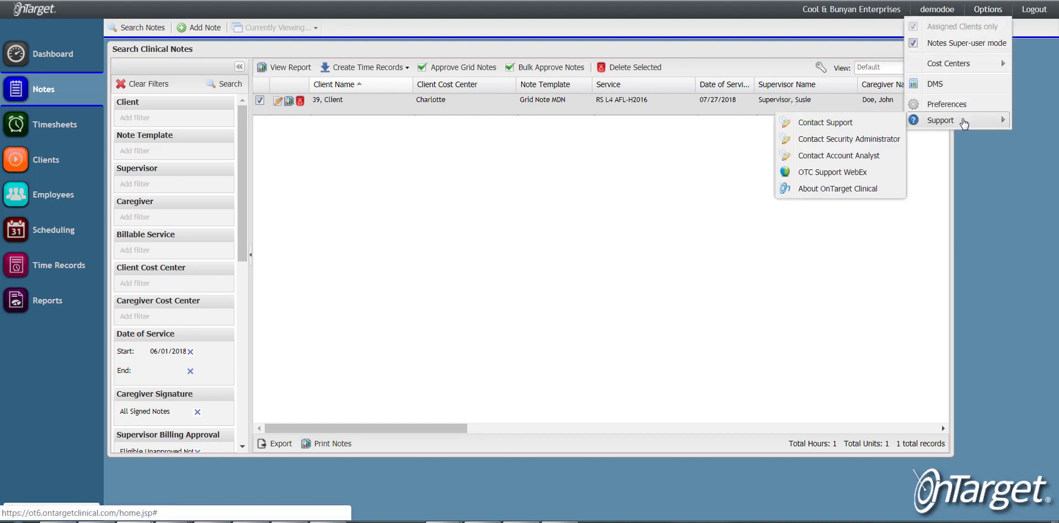